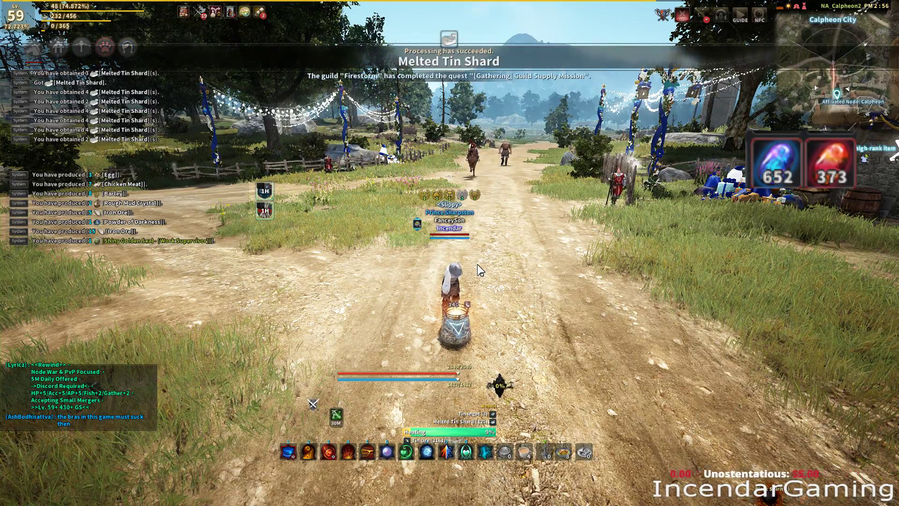
# Switch to Firefox and view the GUI miner downloads on the MinerGate website
pyautogui.press('ctrl')
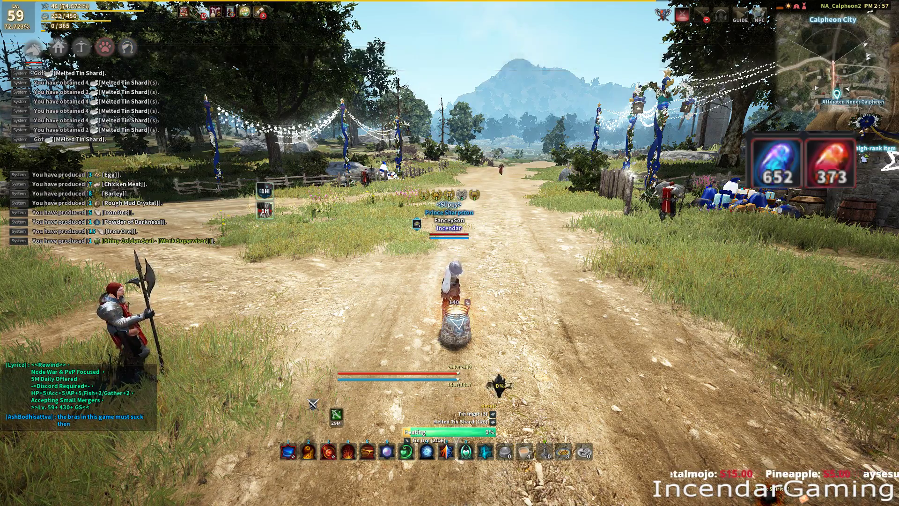
pyautogui.hotkey('alt', 'Tab')
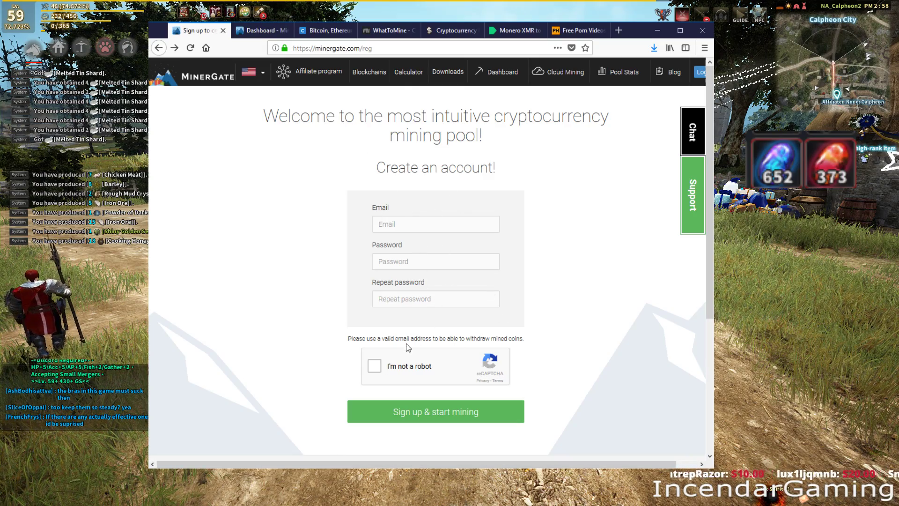
pyautogui.click(448, 72)
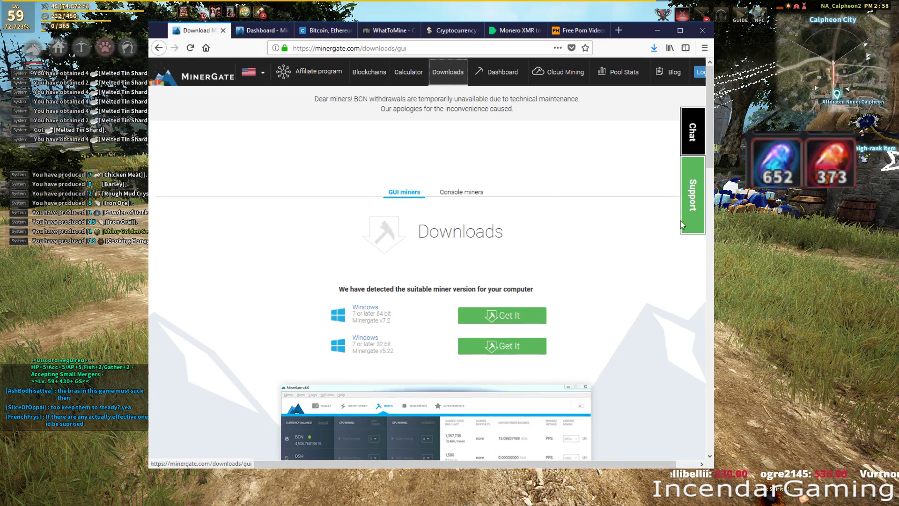
pyautogui.moveTo(710, 165)
pyautogui.mouseDown()
pyautogui.moveTo(702, 300)
pyautogui.moveTo(700, 157)
pyautogui.mouseUp()
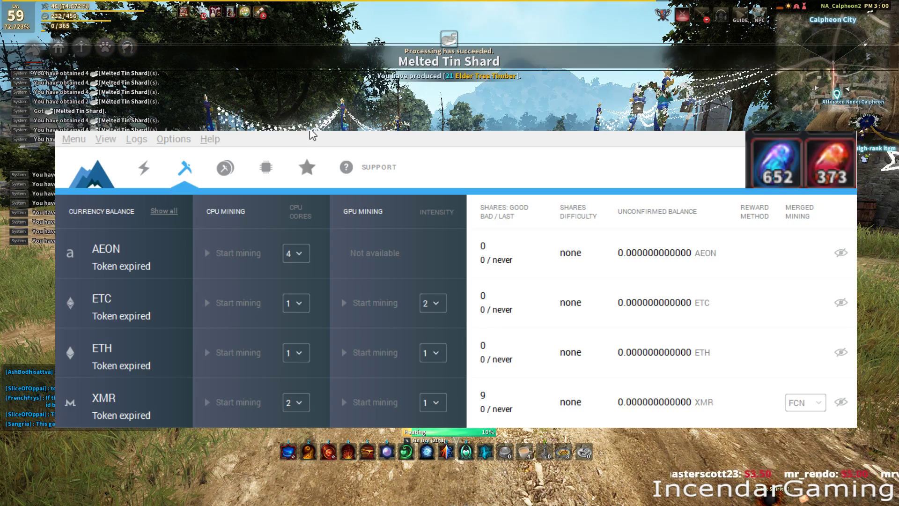
# Start XMR mining on 2 CPU cores and on the GPU at intensity 1, pausing and restarting the GPU miner
pyautogui.click(555, 215)
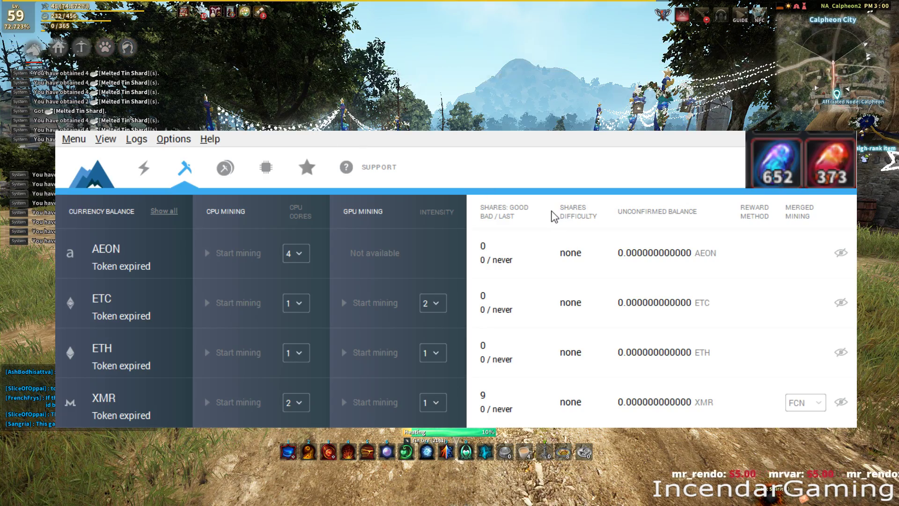
pyautogui.click(208, 407)
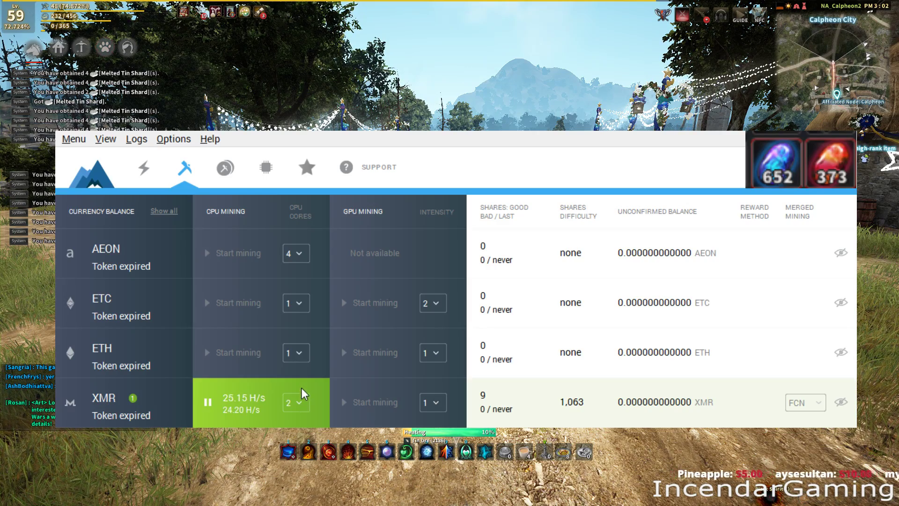
pyautogui.click(371, 408)
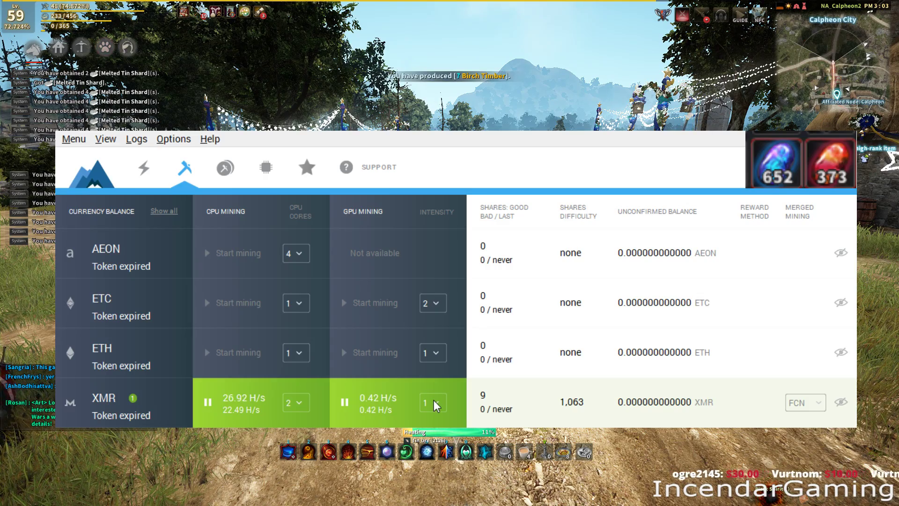
pyautogui.click(346, 404)
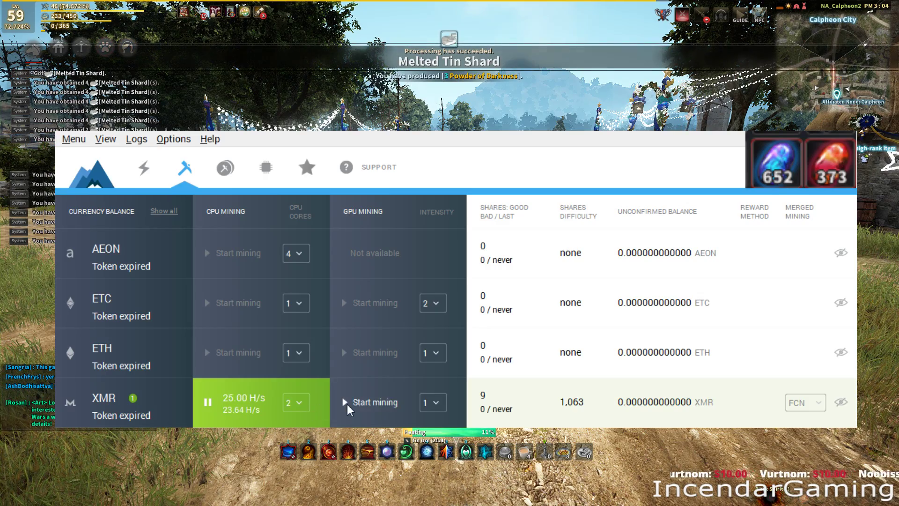
pyautogui.click(346, 403)
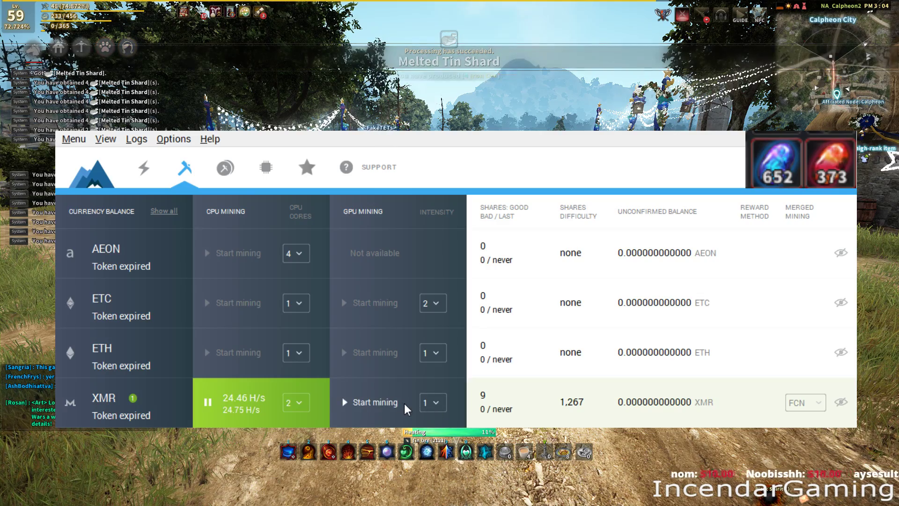
pyautogui.click(346, 404)
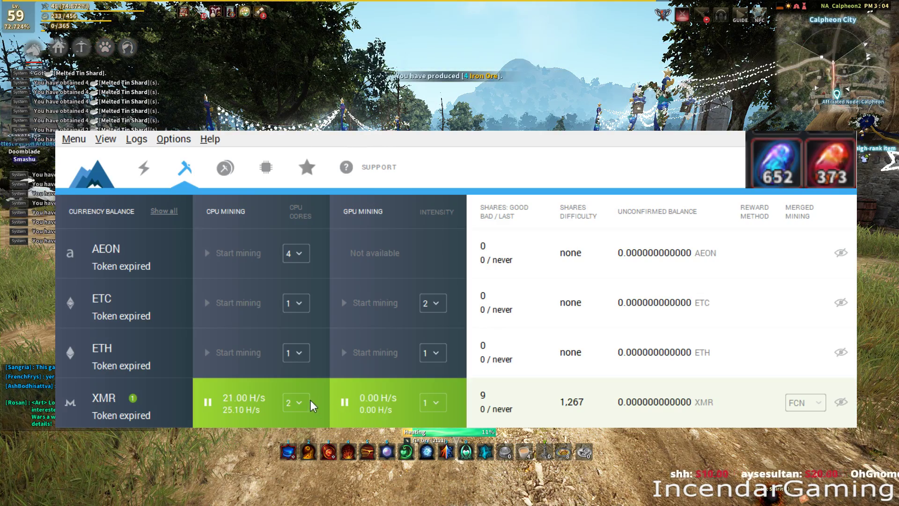
# Set XMR mining to 3 CPU cores and GPU intensity 2, and pause the GPU mining
pyautogui.scroll(-1, 300, 405)
pyautogui.scroll(-1, 440, 409)
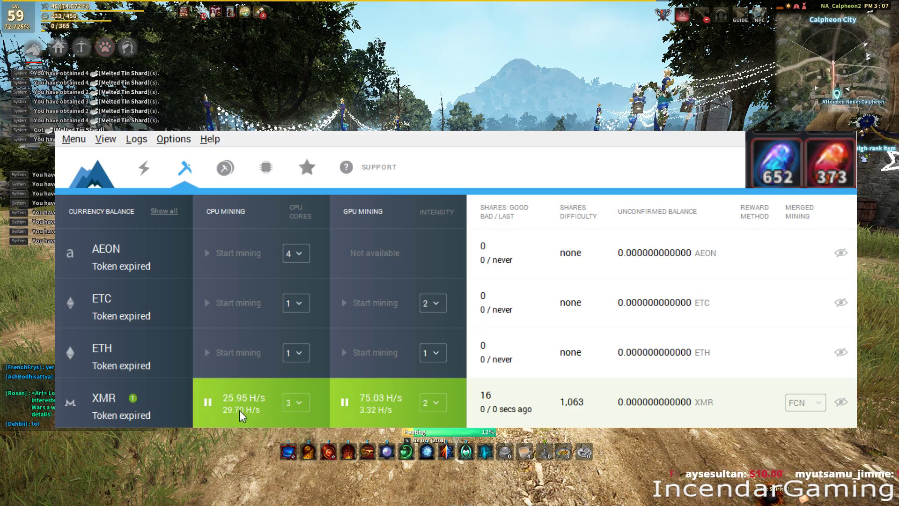
pyautogui.click(345, 402)
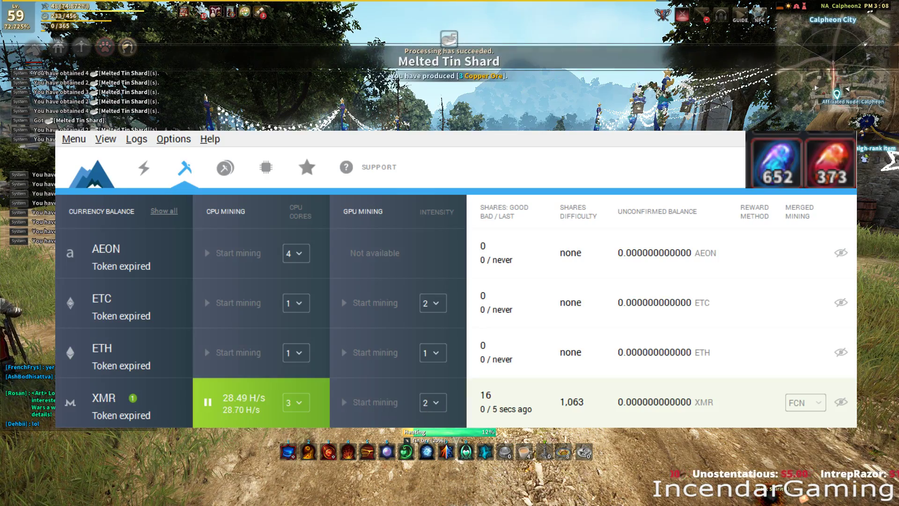
# Switch back to Firefox and open the MinerGate account dashboard to review the Monero mining status
pyautogui.hotkey('alt', 'Tab')
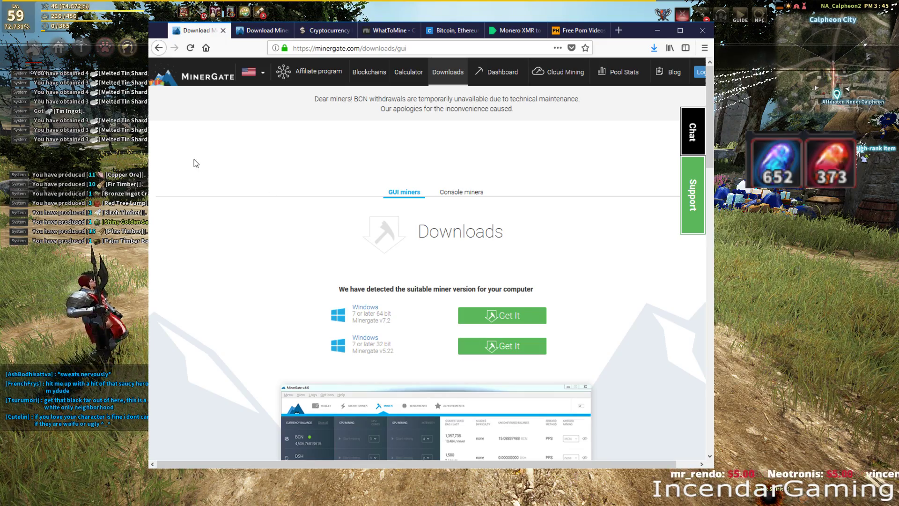
pyautogui.click(262, 30)
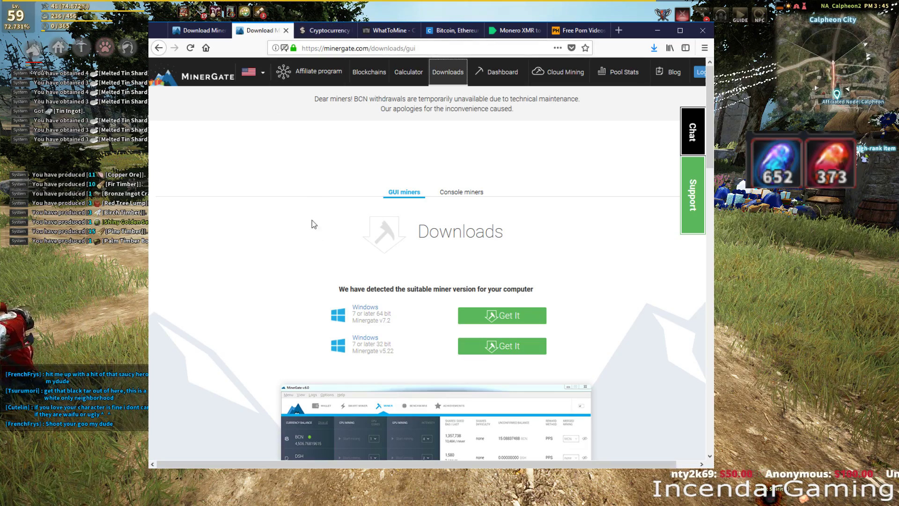
pyautogui.click(201, 31)
pyautogui.click(262, 31)
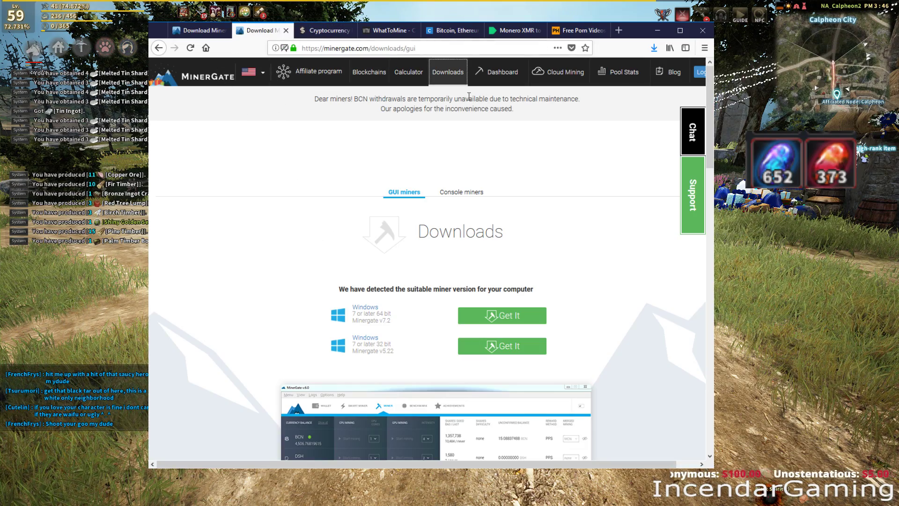
pyautogui.click(496, 81)
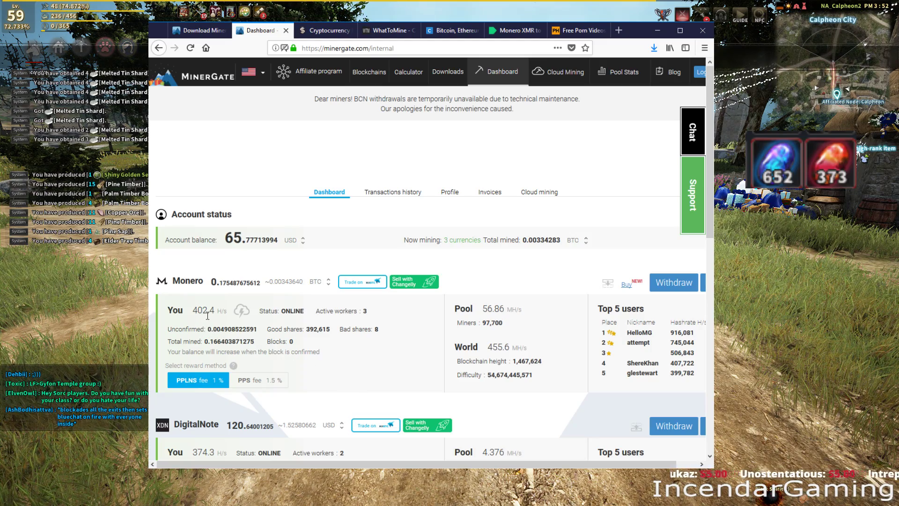
# Open Monero's price charts on CoinMarketCap and view the one-month range
pyautogui.click(315, 32)
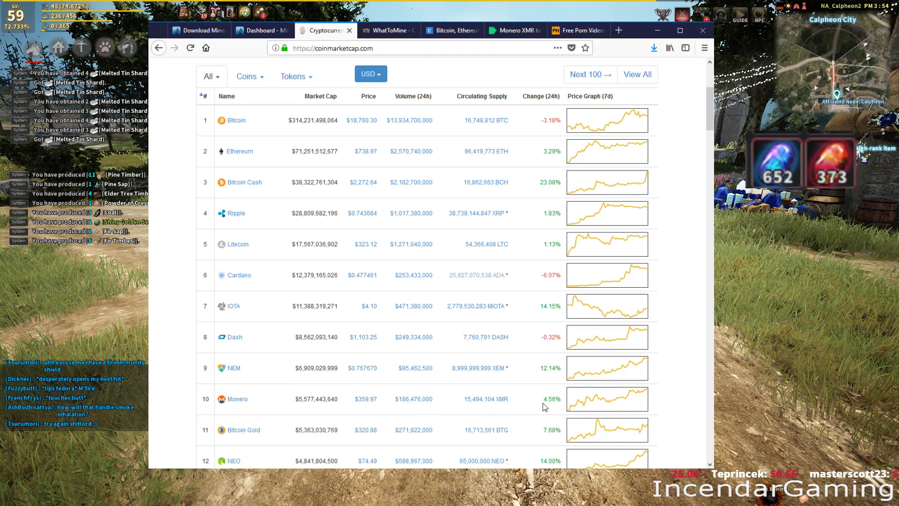
pyautogui.click(606, 409)
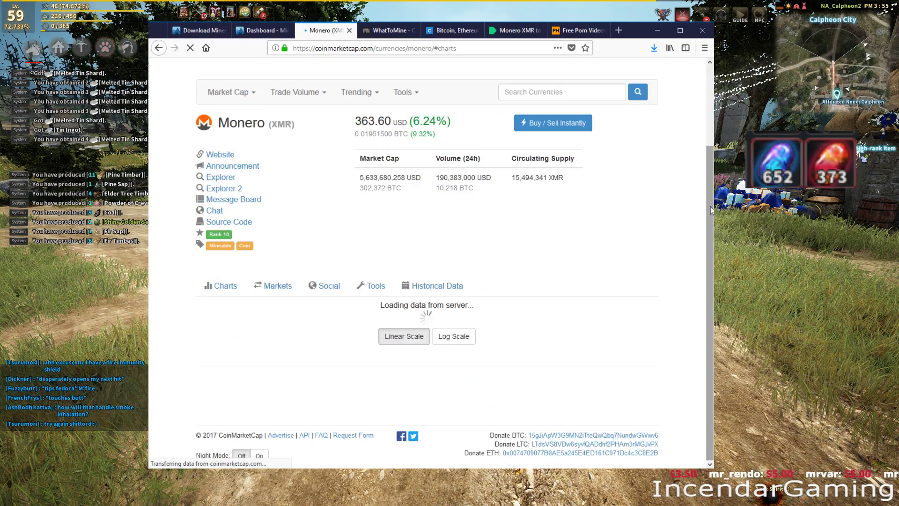
pyautogui.scroll(-4, 270, 192)
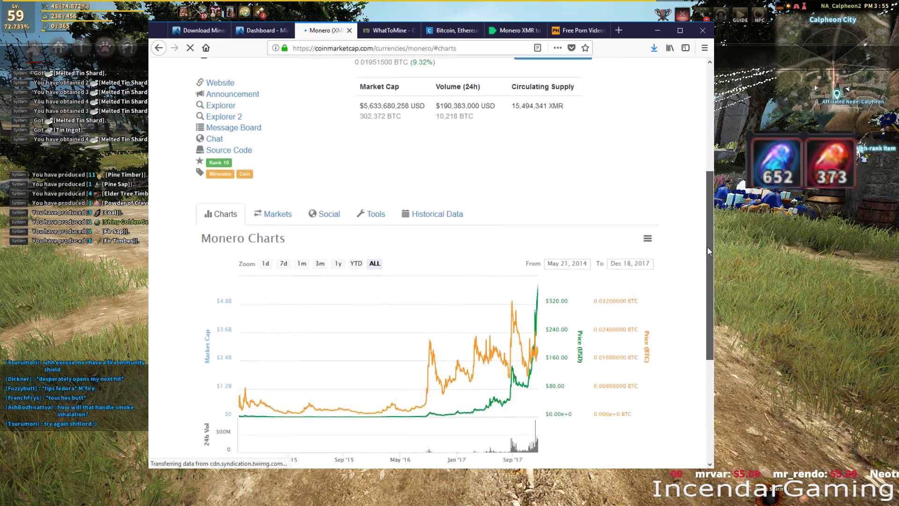
pyautogui.click(302, 187)
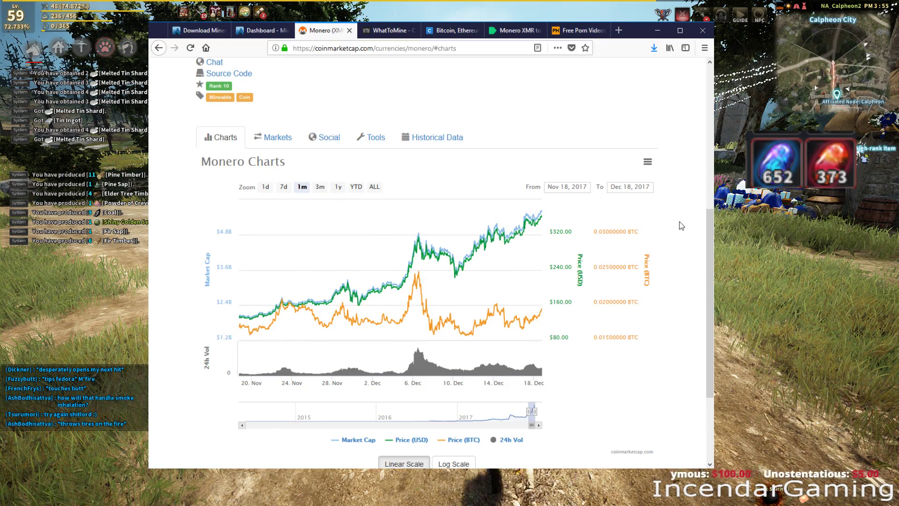
pyautogui.scroll(2, 712, 184)
pyautogui.scroll(5, 712, 184)
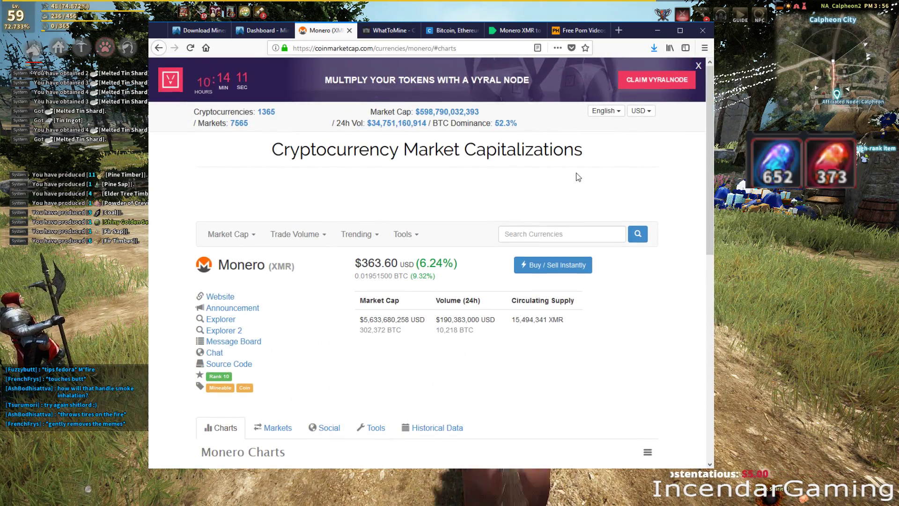
# Calculate CryptoNight mining profitability on WhatToMine at a hash rate of 750.0 h/s and review the resulting coins
pyautogui.click(381, 34)
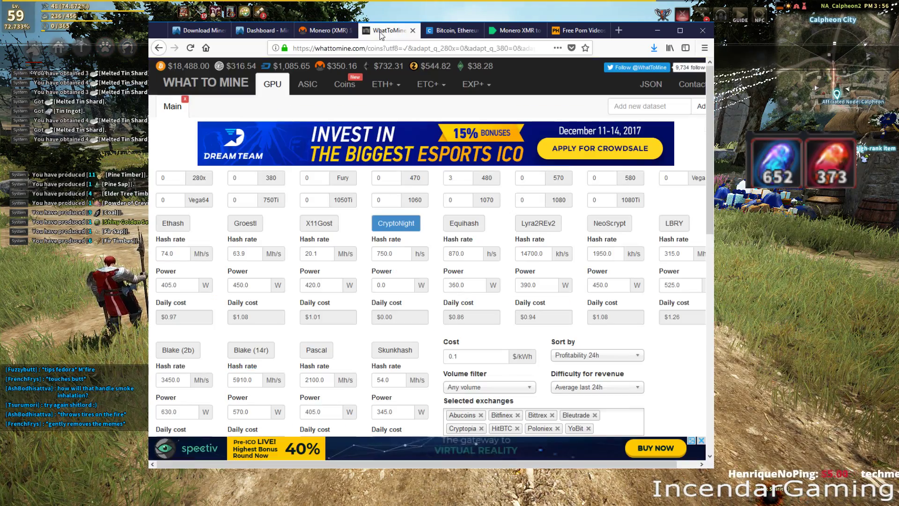
pyautogui.moveTo(400, 254); pyautogui.dragTo(379, 255)
pyautogui.click(390, 258)
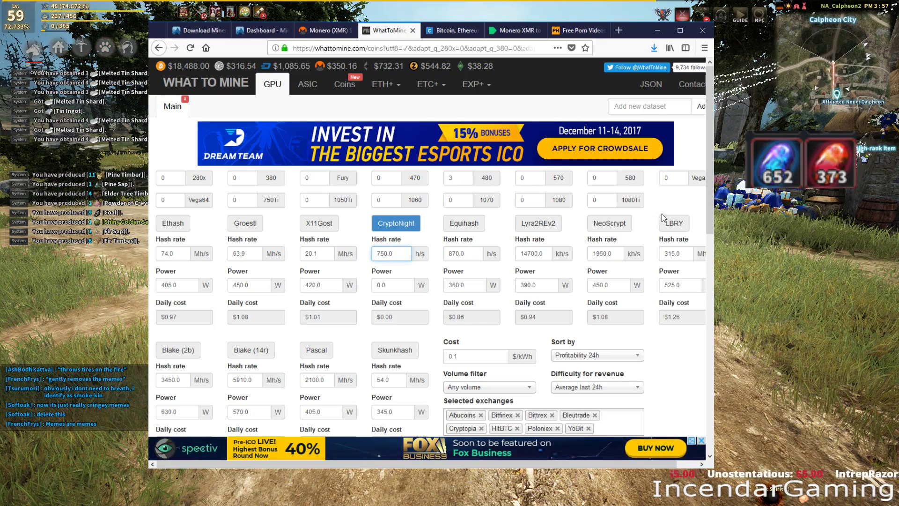
pyautogui.scroll(-1, 403, 198)
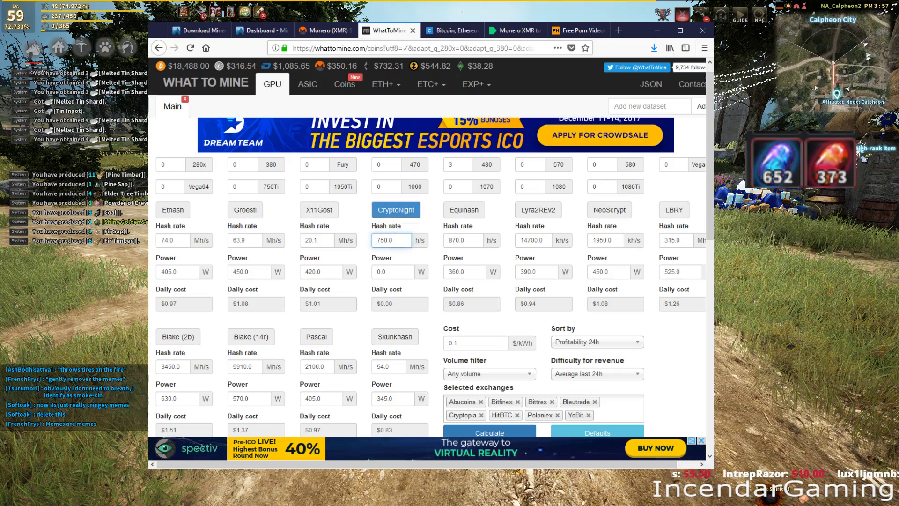
pyautogui.scroll(-3, 710, 243)
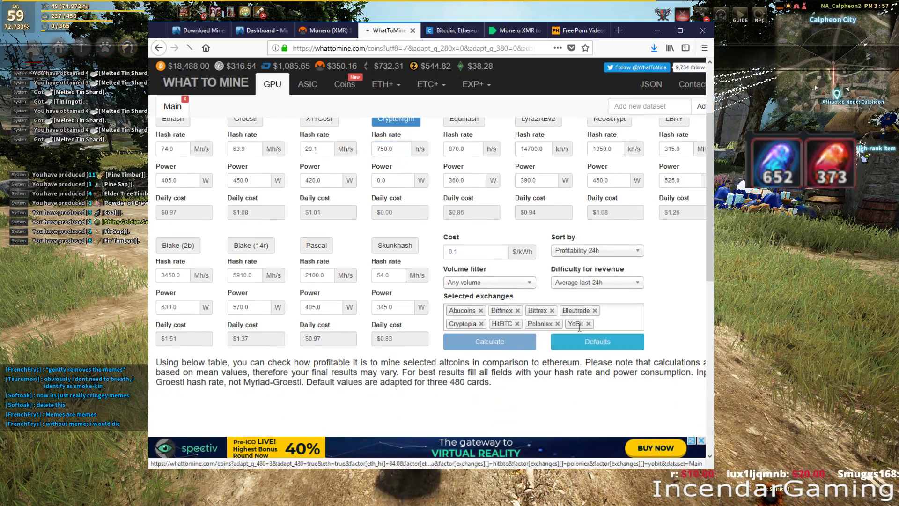
pyautogui.click(489, 340)
pyautogui.scroll(-10, 706, 396)
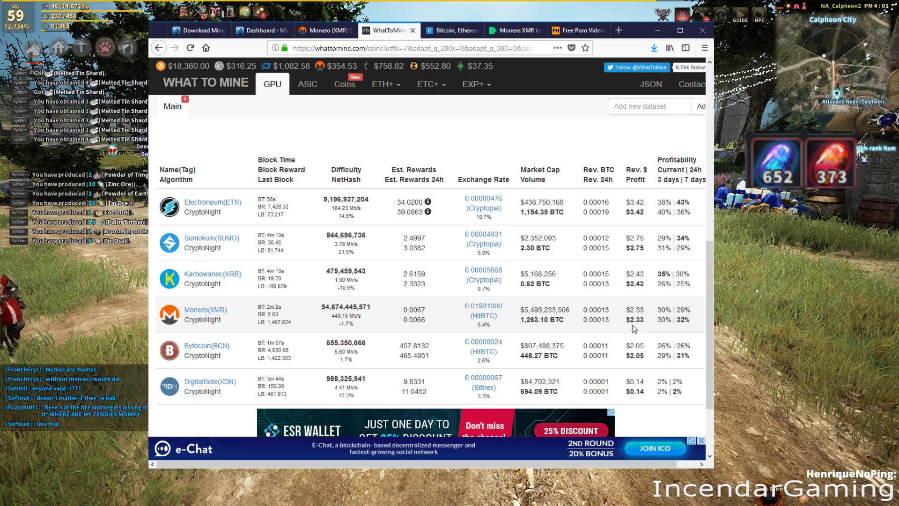
# Compare Coinbase's Ethereum price chart with the WhatToMine profitability table and the MinerGate account dashboard
pyautogui.click(447, 31)
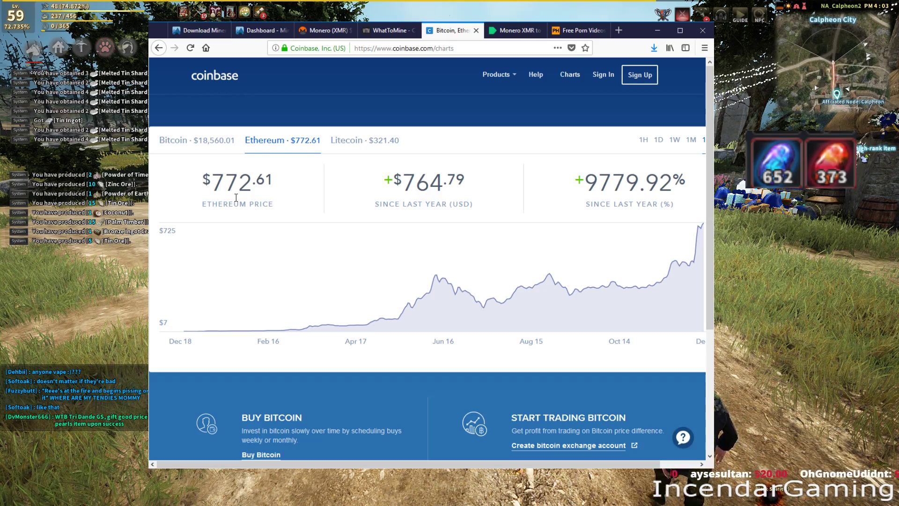
pyautogui.moveTo(258, 317)
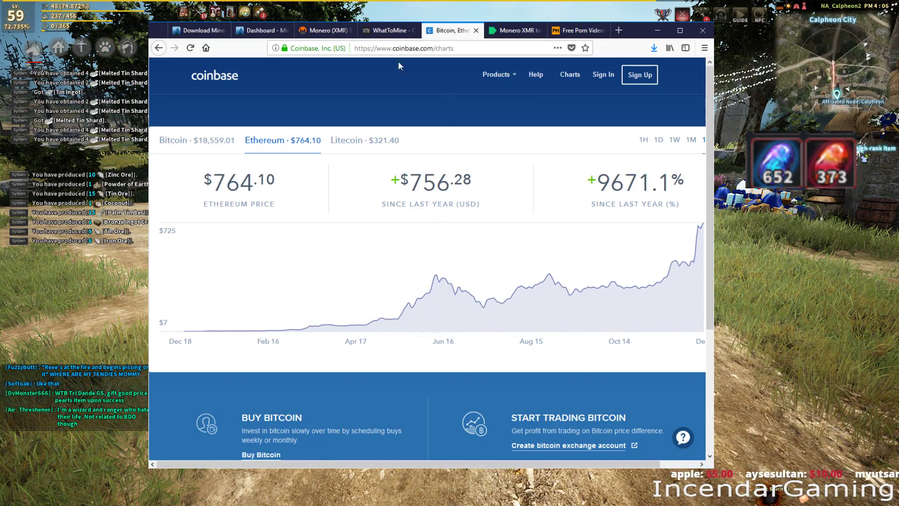
pyautogui.click(386, 30)
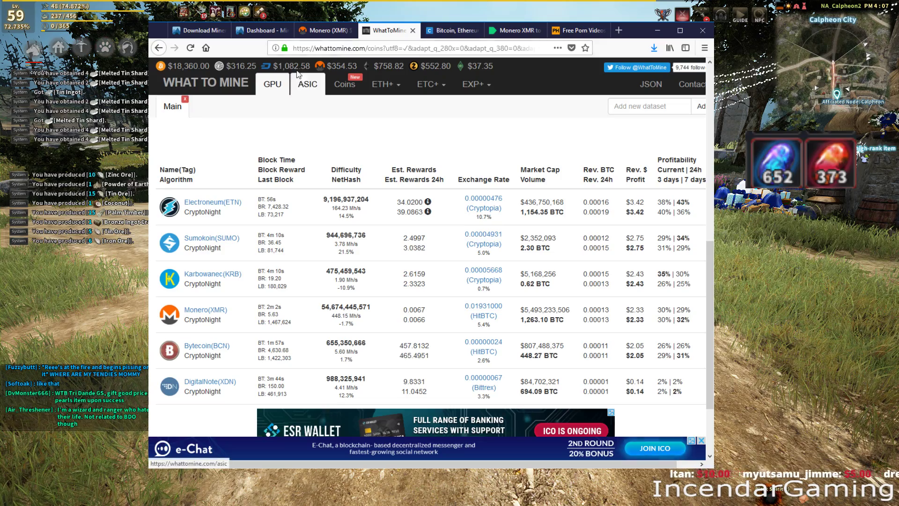
pyautogui.click(256, 30)
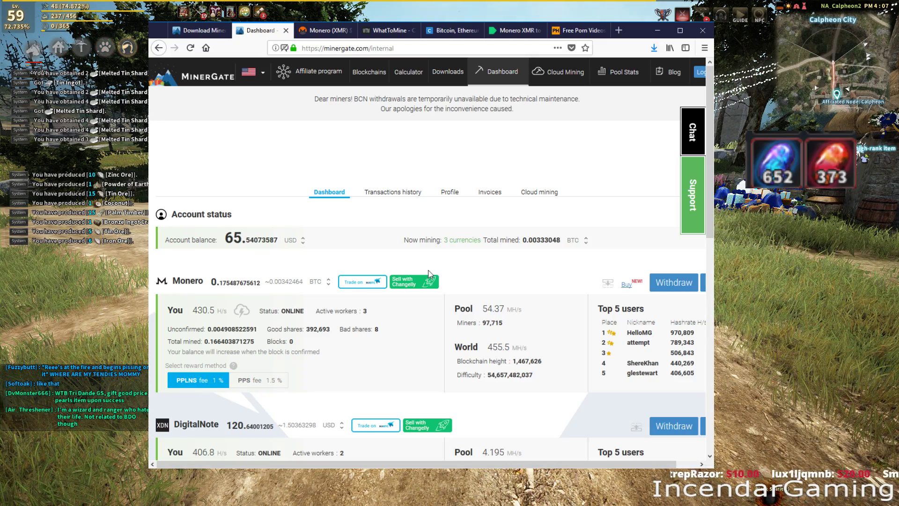
pyautogui.click(451, 30)
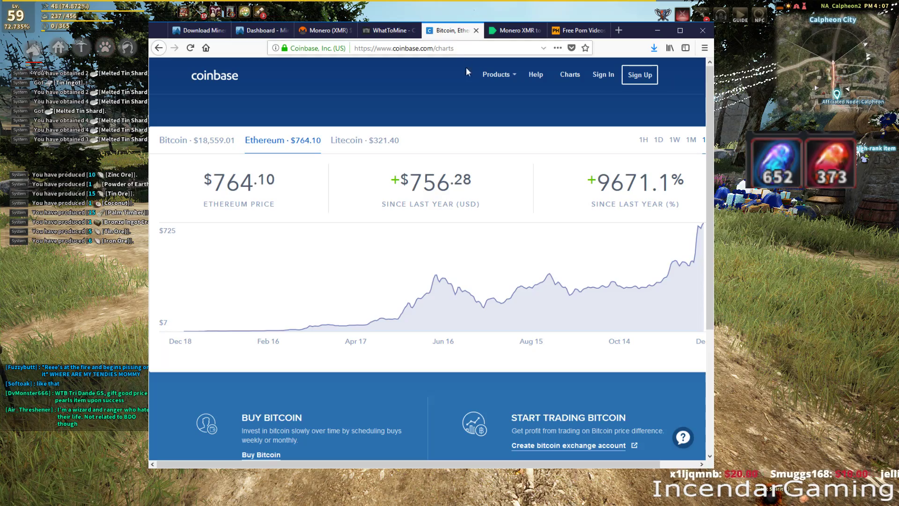
pyautogui.click(262, 30)
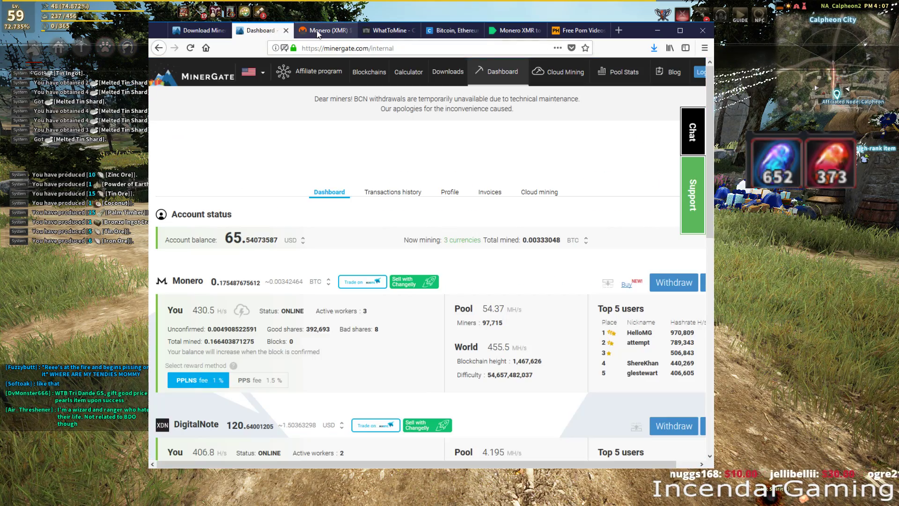
pyautogui.click(317, 32)
pyautogui.click(270, 31)
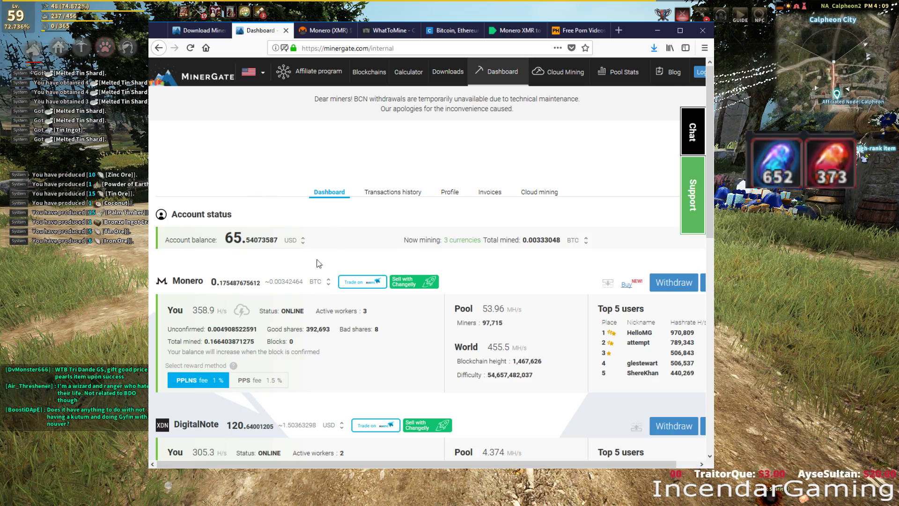
# Check Changelly's XMR to BTC exchange page and Coinbase's Litecoin price chart
pyautogui.click(504, 33)
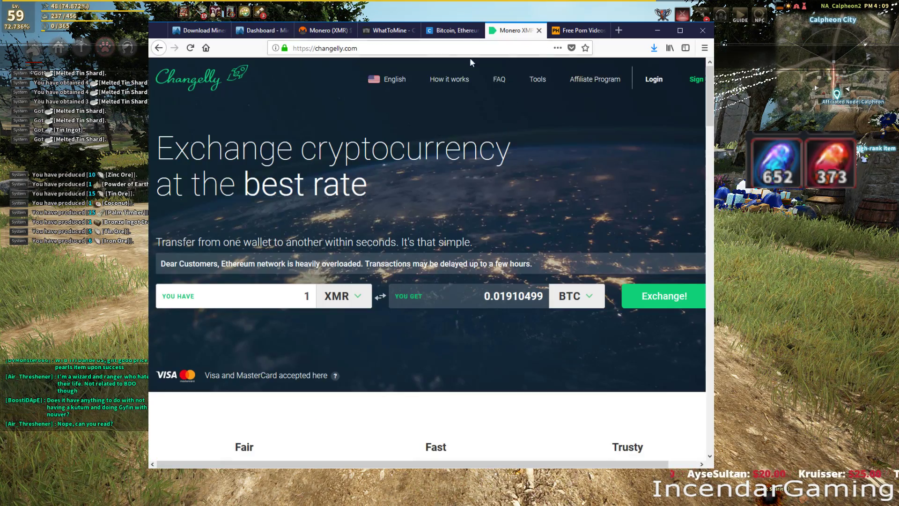
pyautogui.click(454, 31)
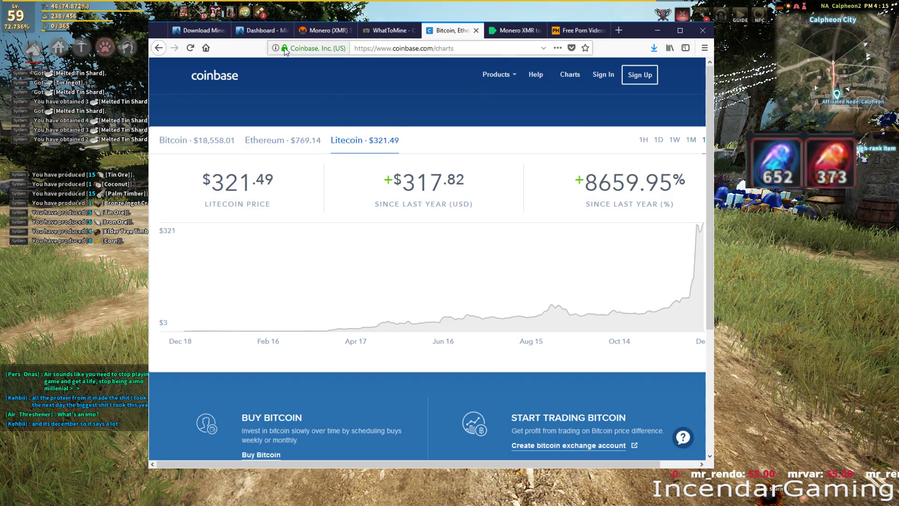
# Refresh the MinerGate dashboard to check the account balance, and switch back to the game
pyautogui.click(260, 30)
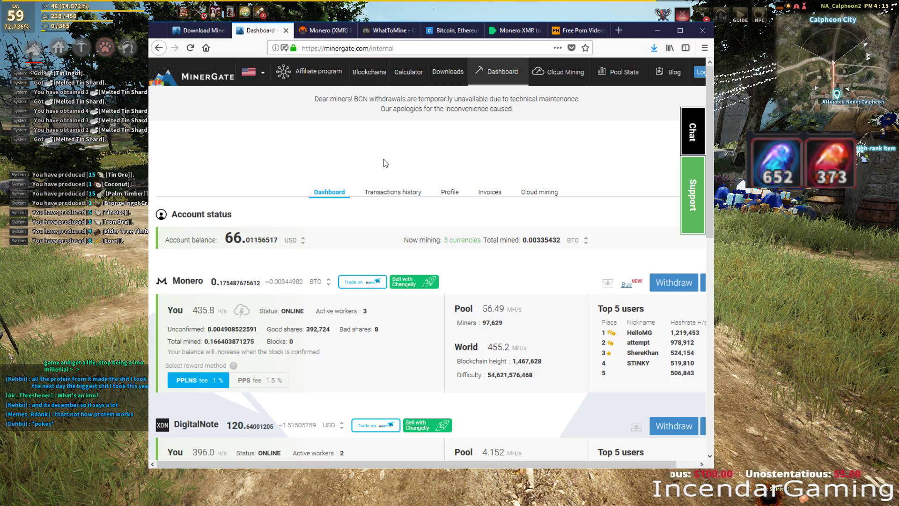
pyautogui.press('F5')
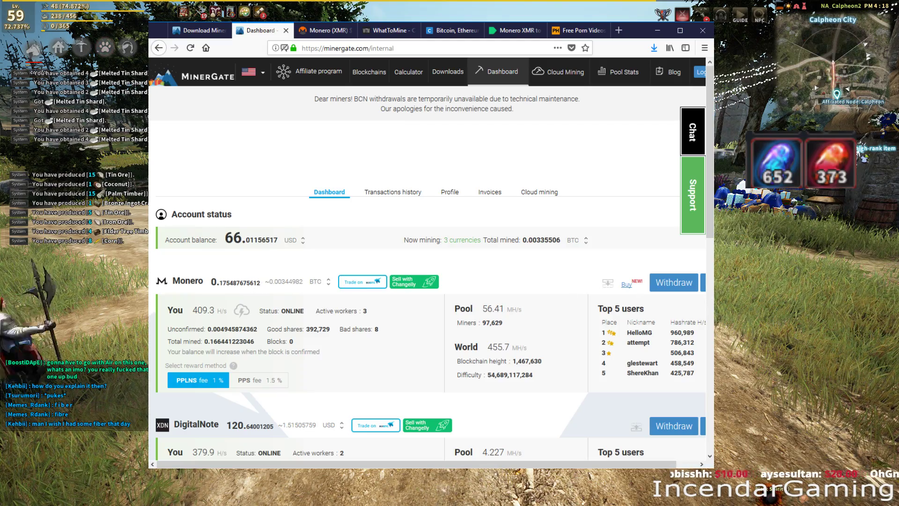
pyautogui.hotkey('alt', 'Tab')
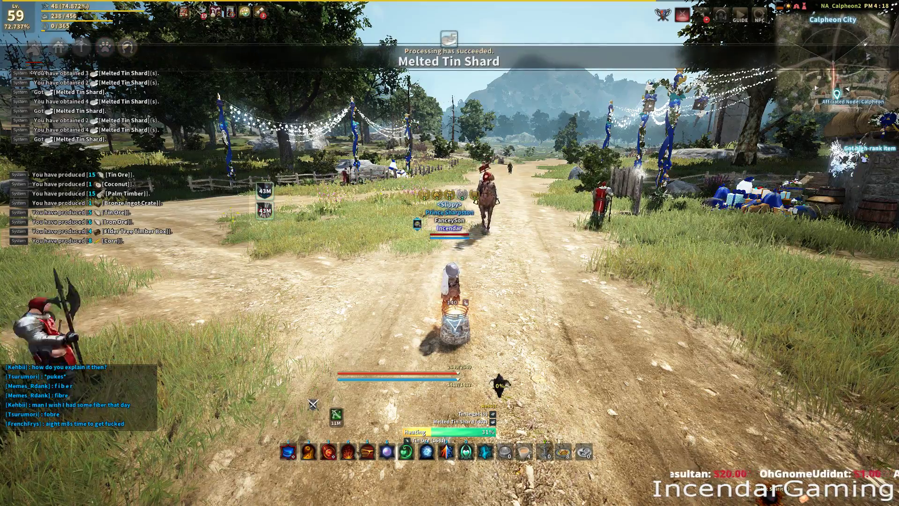